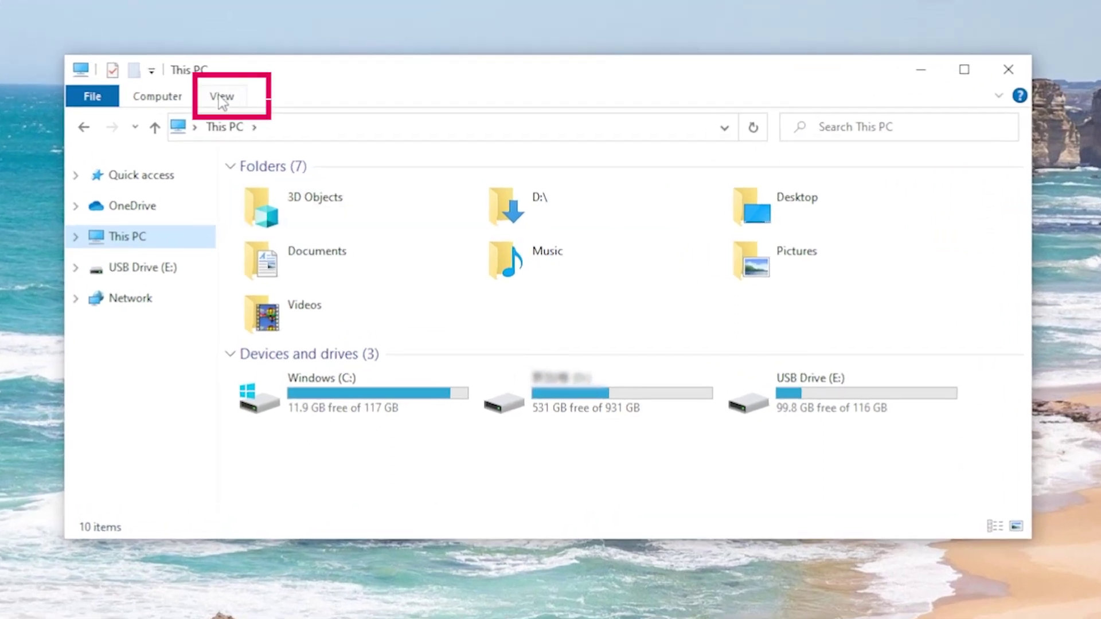
# Turn on hidden items in File Explorer and open USB Drive (E:).
pyautogui.click(218, 95)
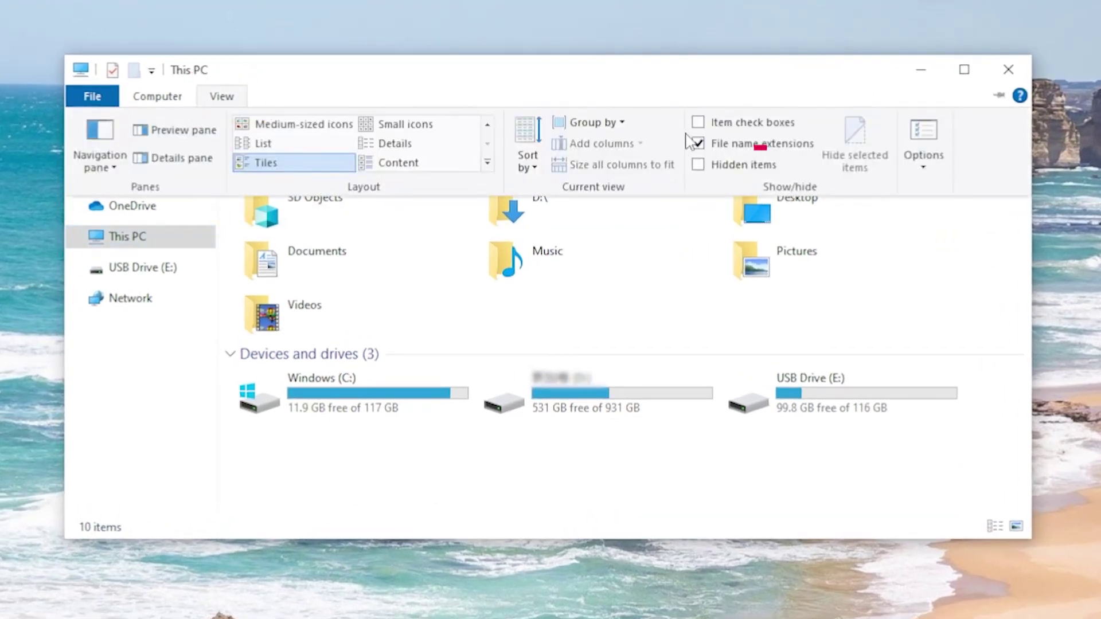
pyautogui.click(699, 165)
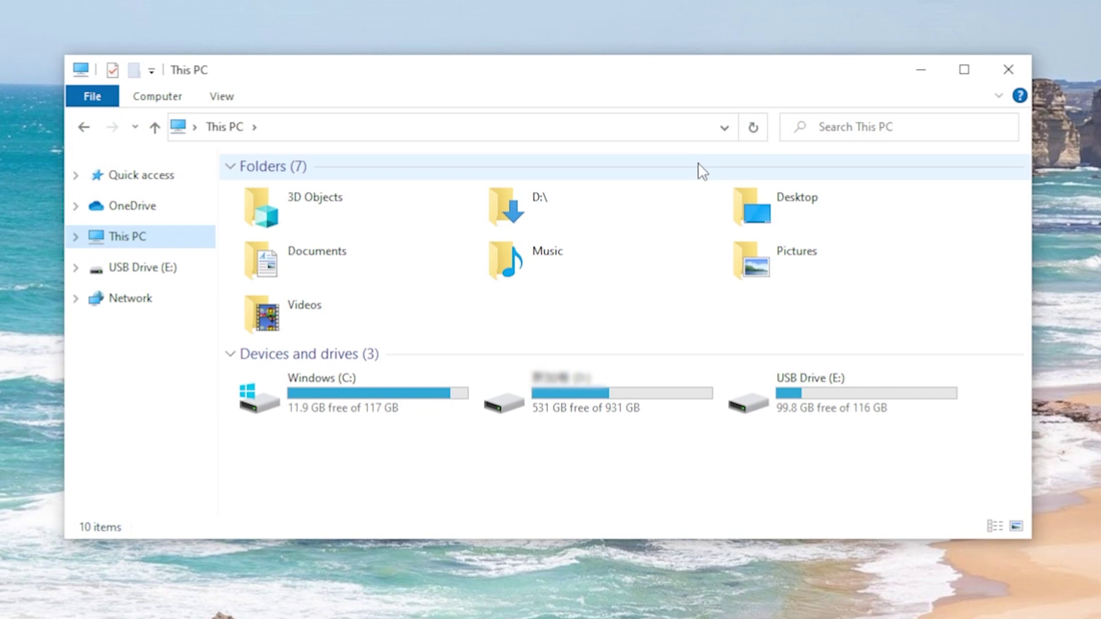
pyautogui.doubleClick(838, 392)
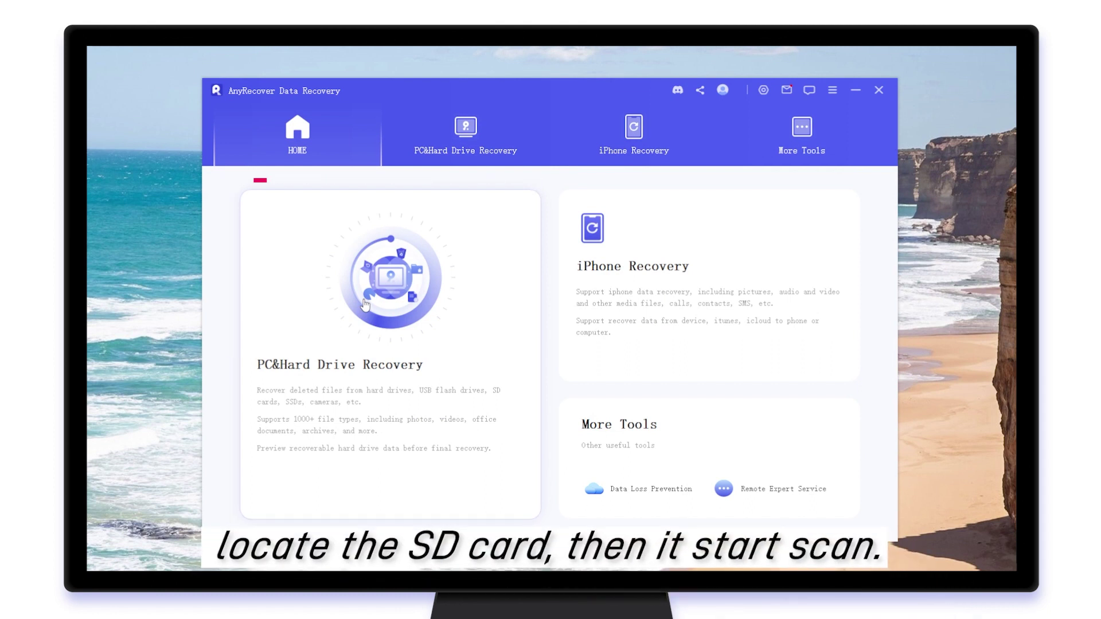
# Scan USB Drive (E) with PC&Hard Drive Recovery, then select and preview DSC04921.JPG.
pyautogui.click(366, 305)
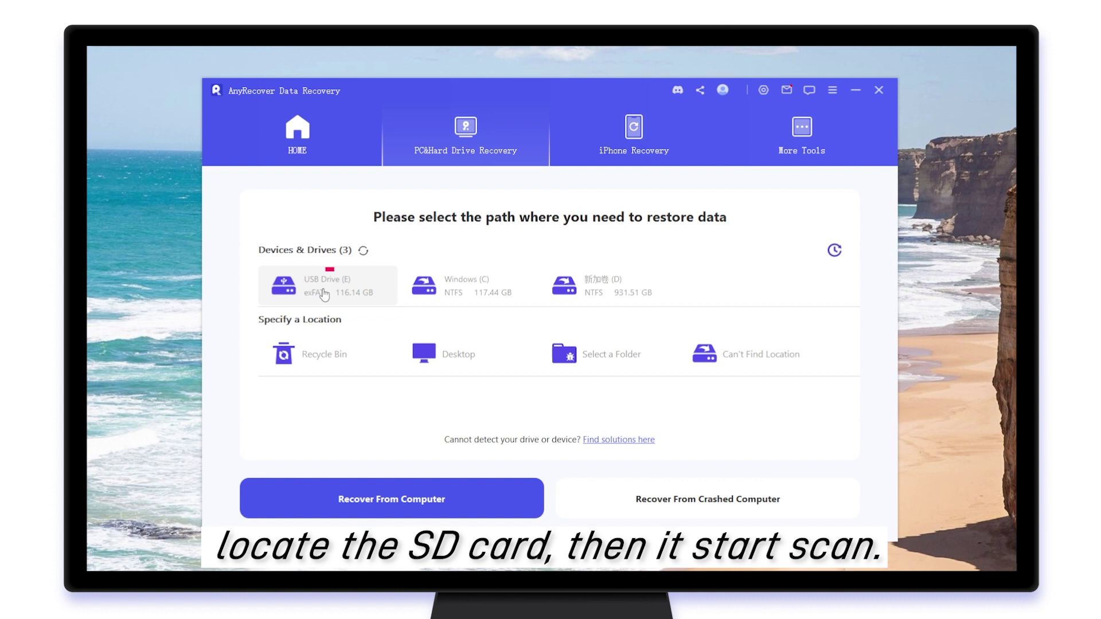
pyautogui.click(324, 294)
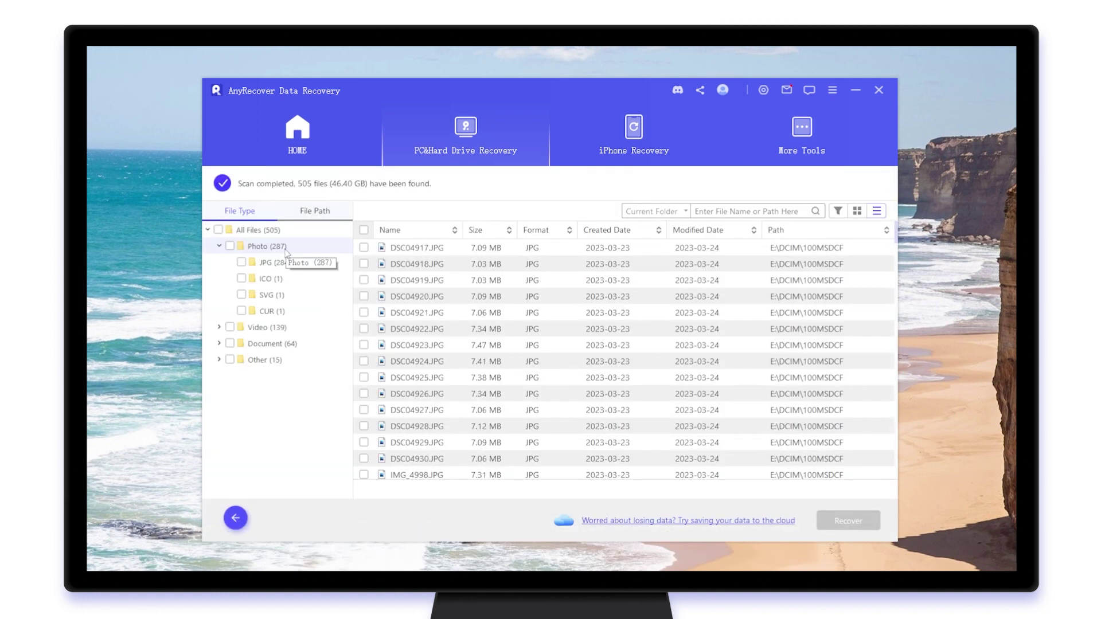
pyautogui.click(364, 311)
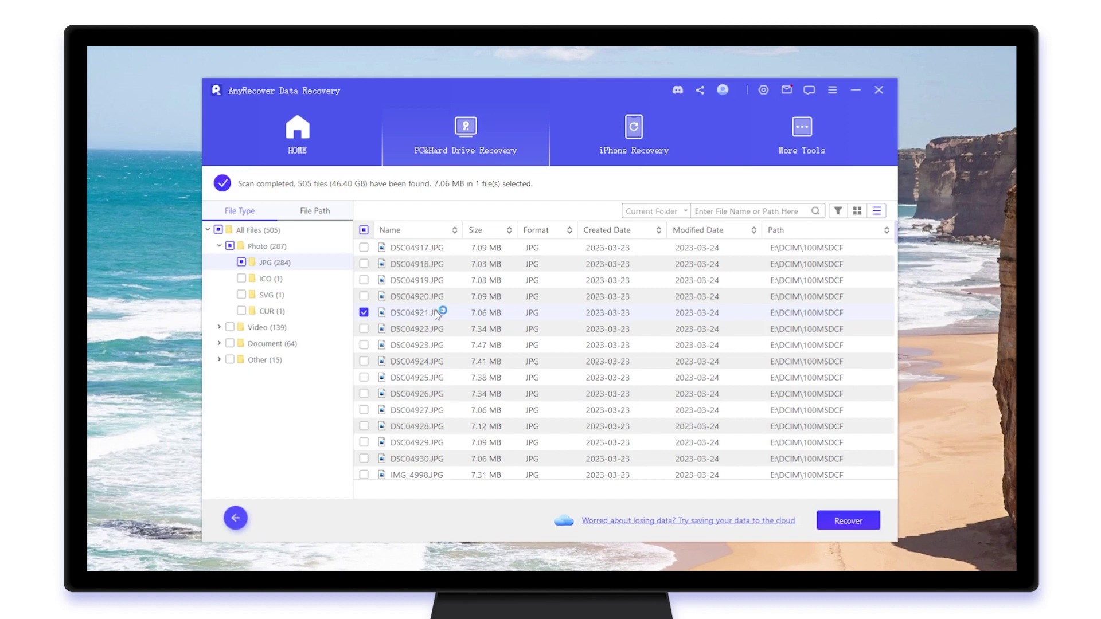
pyautogui.doubleClick(437, 313)
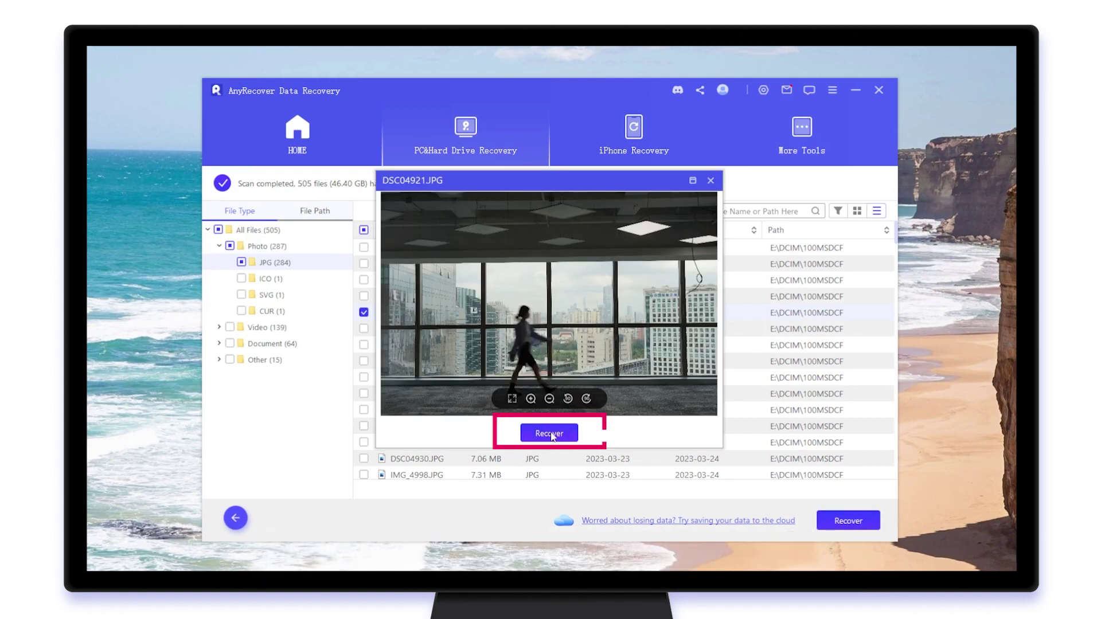
# Recover DSC04921.JPG onto USB Drive (E:), accepting the save onto the source drive.
pyautogui.click(548, 433)
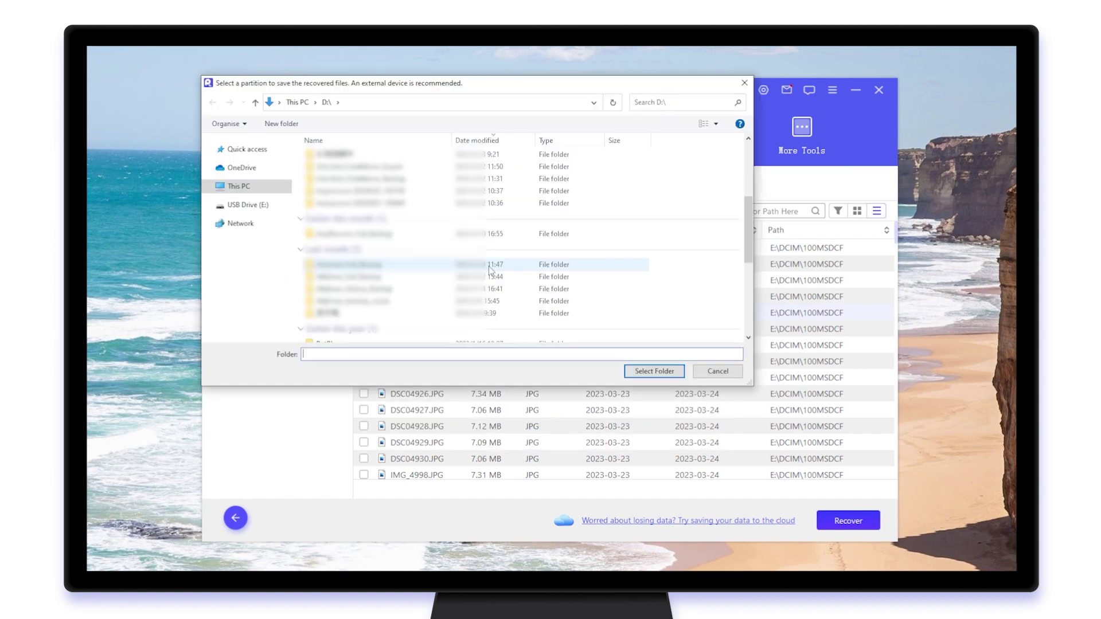
pyautogui.click(247, 205)
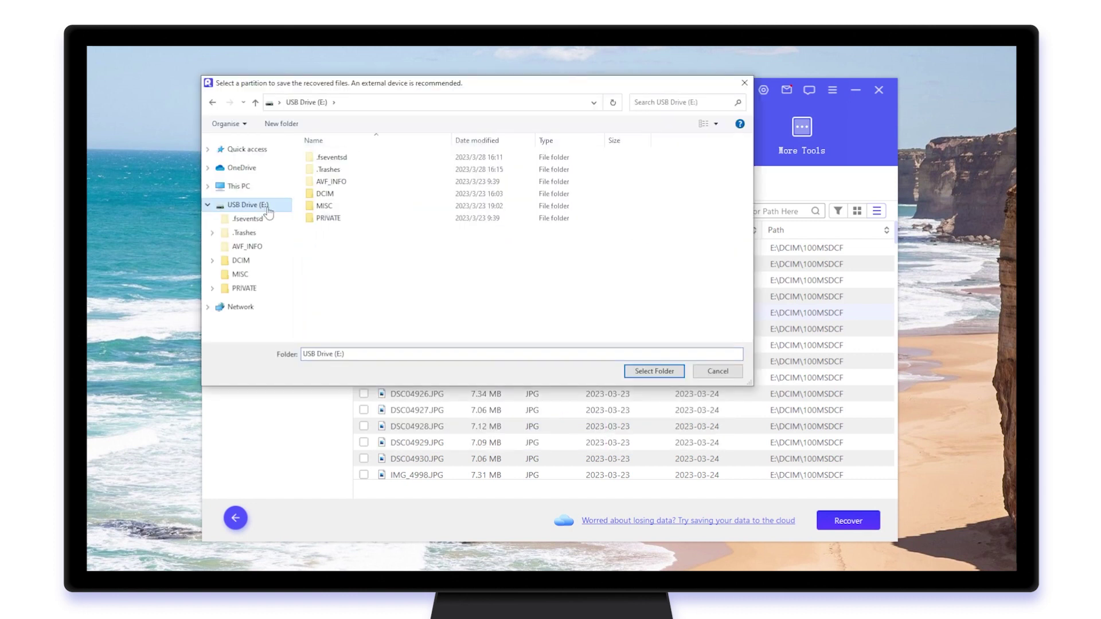
pyautogui.click(648, 373)
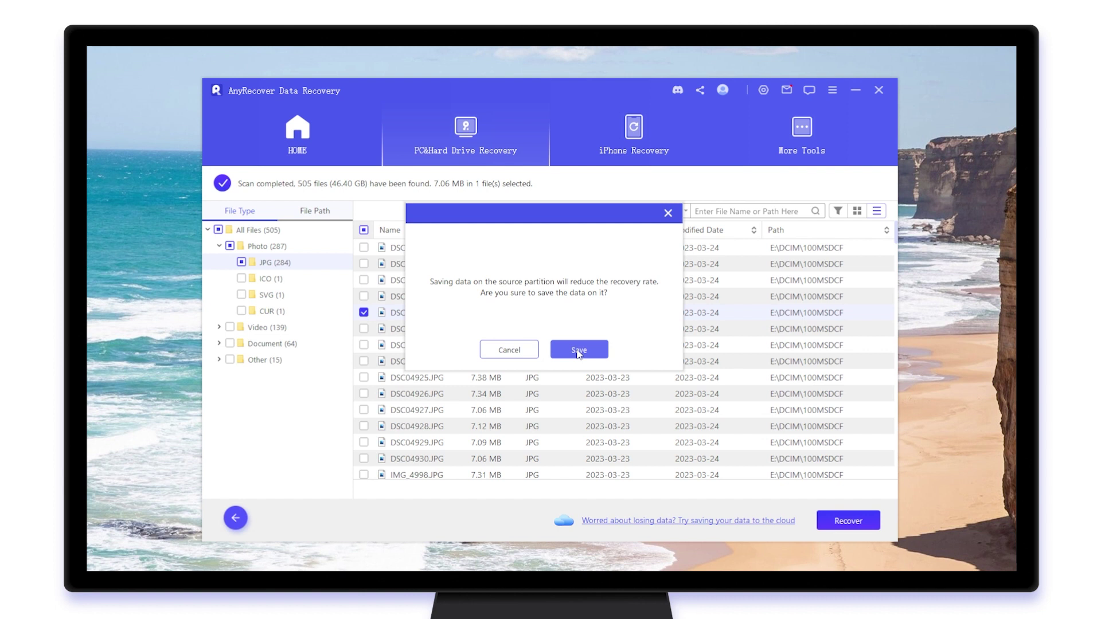
pyautogui.click(578, 350)
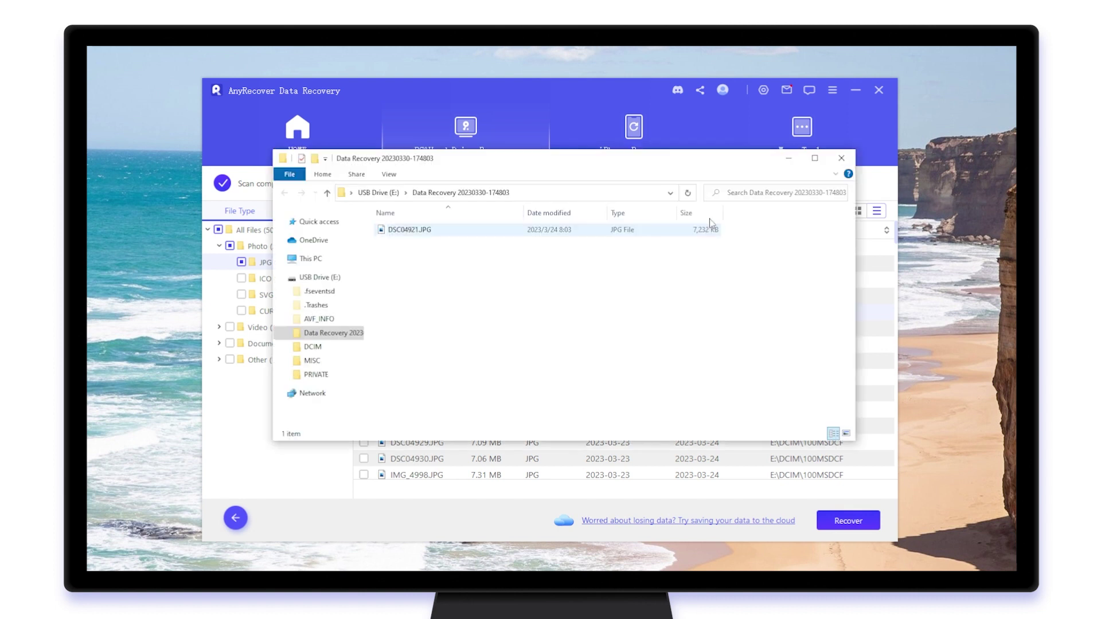
# Open DSC04921.JPG from the Data Recovery folder in the Photos app.
pyautogui.doubleClick(438, 229)
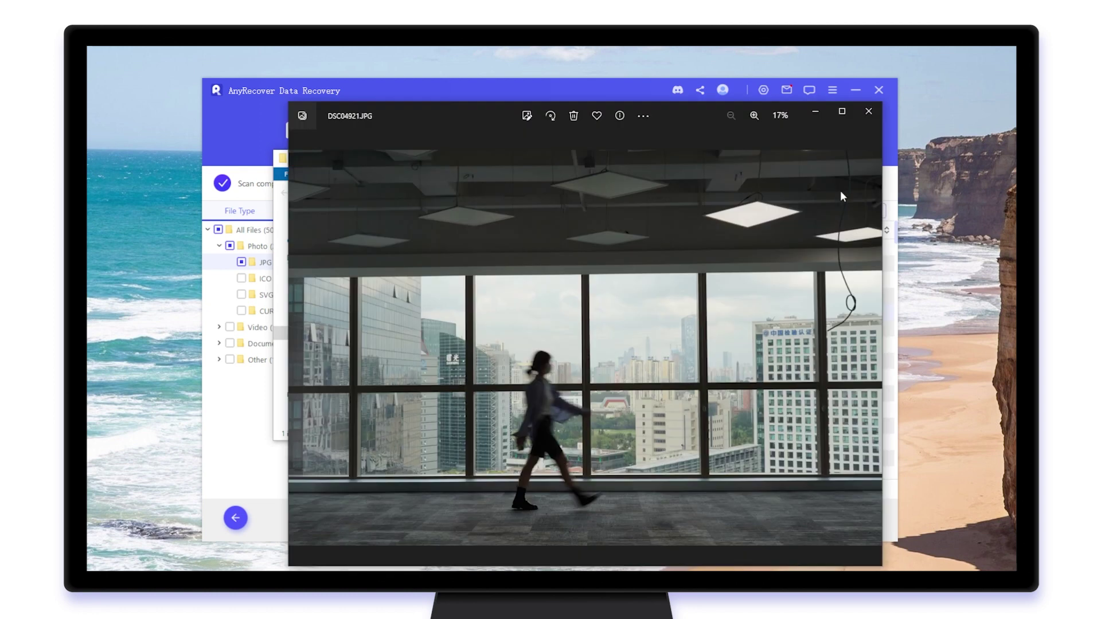